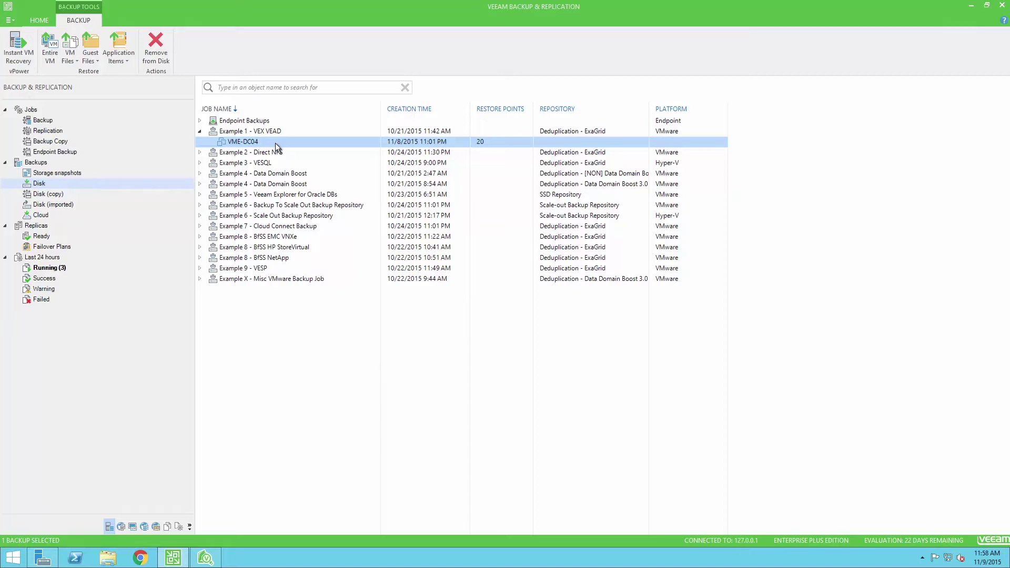
# - Show the VME-DC04 backup's application-item restore choices, including Active Directory objects
pyautogui.rightClick(275, 143)
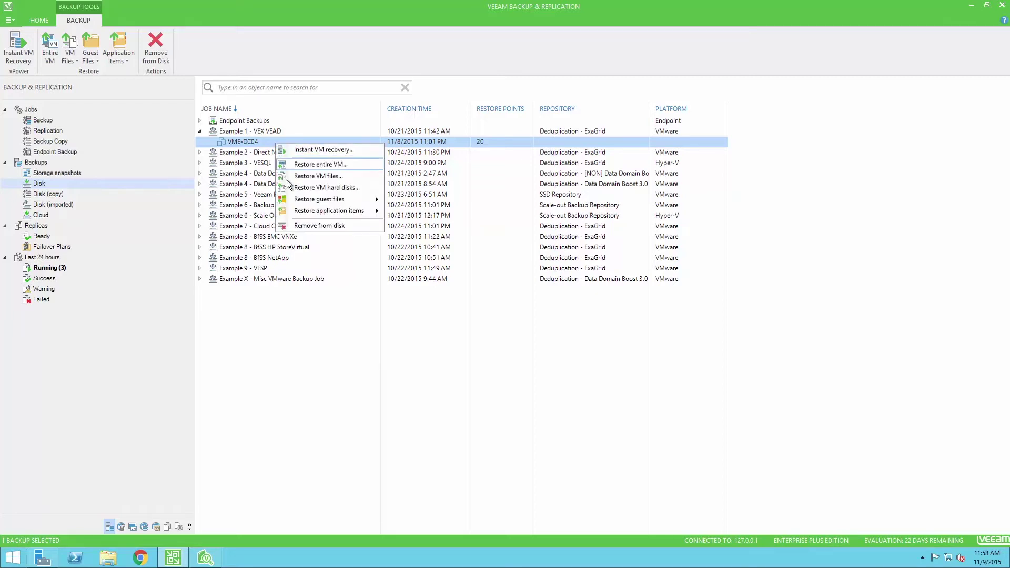
pyautogui.moveTo(328, 211)
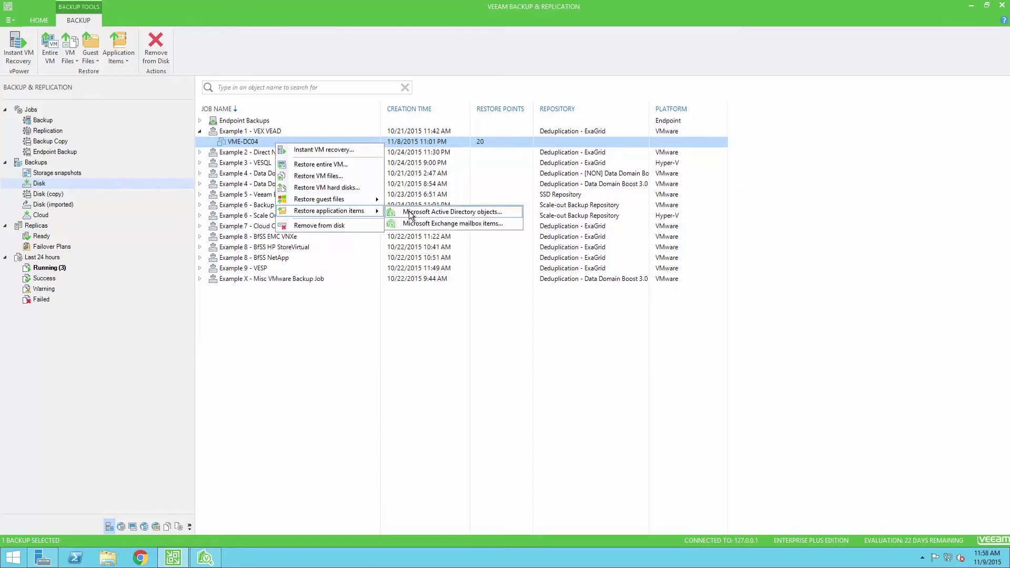
# - Launch Veeam Explorer with the kudemo.intra Active Directory database from VME-DC04 loaded
pyautogui.click(207, 557)
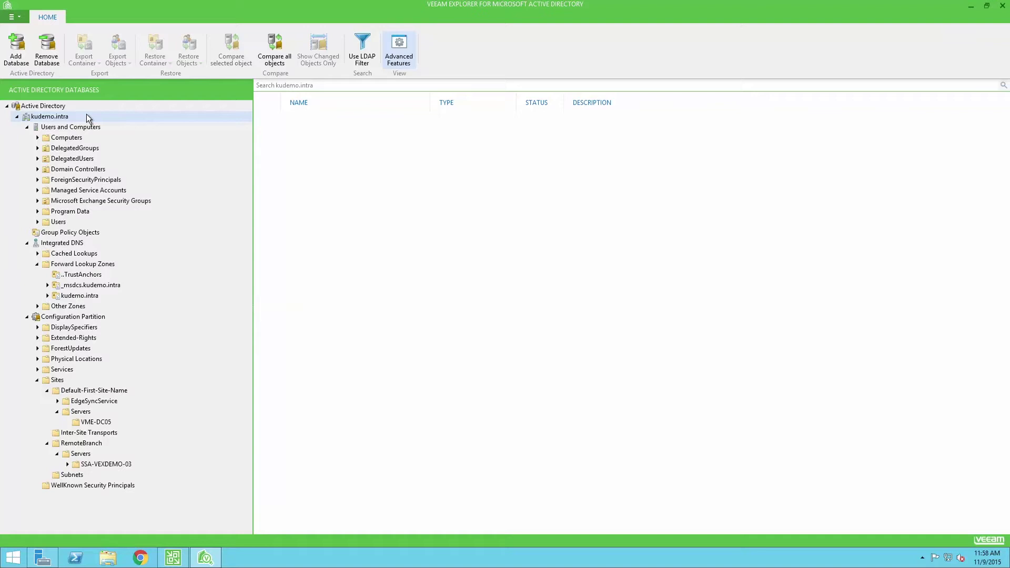
# - Compare the Users container with production, showing only the changed Domain Admins group
pyautogui.click(58, 223)
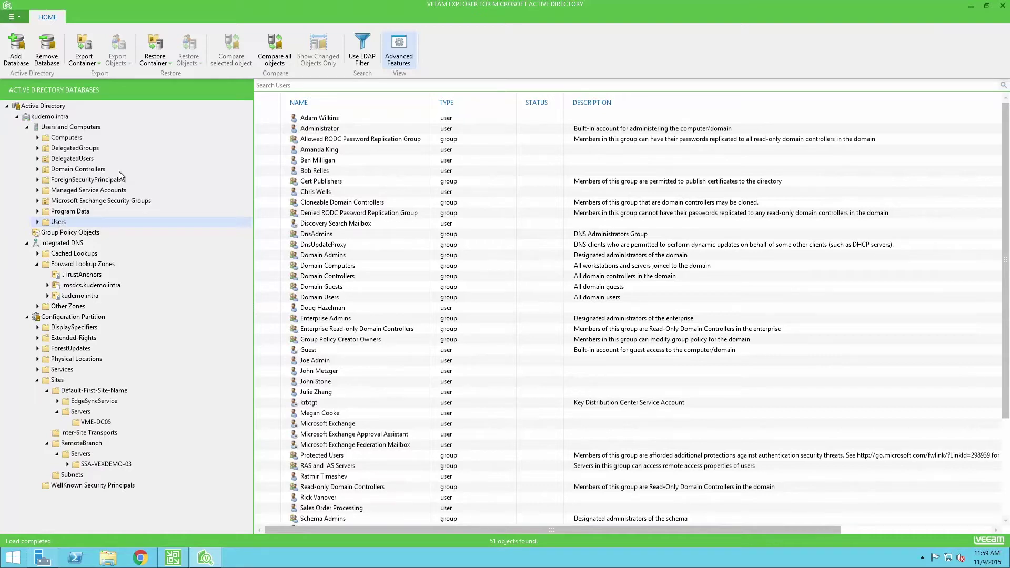
pyautogui.click(269, 62)
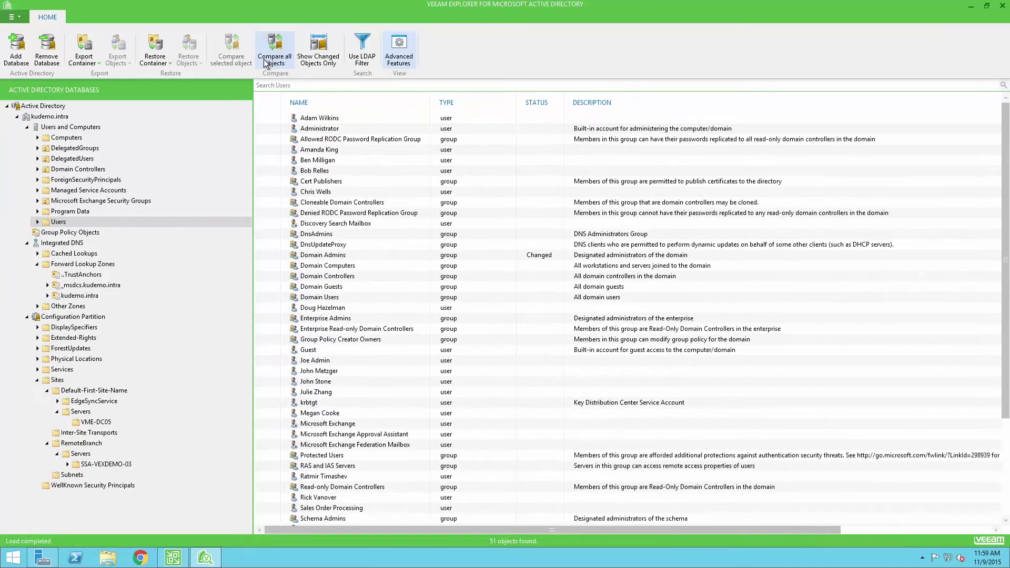
pyautogui.click(333, 256)
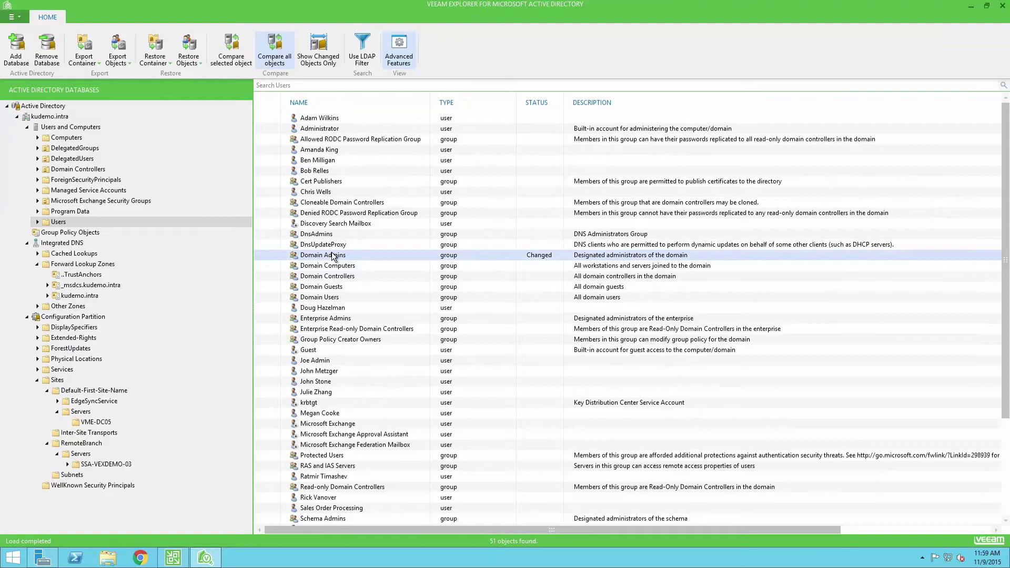
pyautogui.click(315, 58)
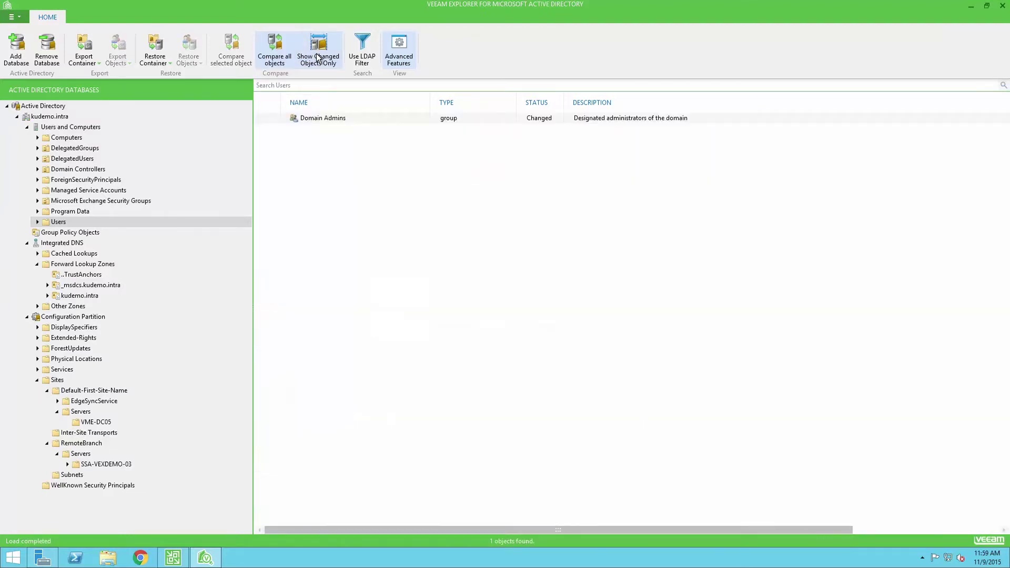
pyautogui.rightClick(331, 118)
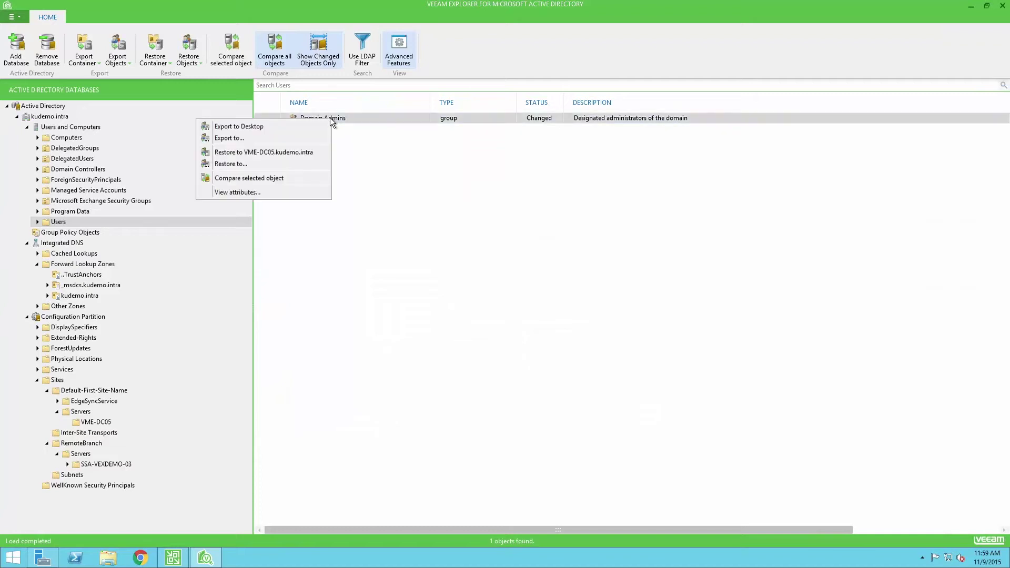
pyautogui.click(296, 180)
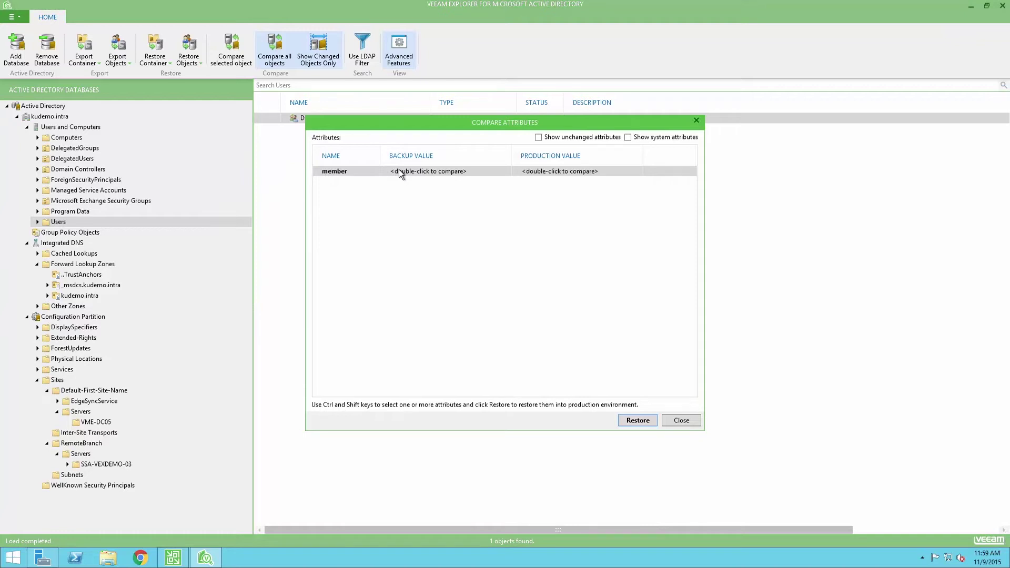
pyautogui.doubleClick(546, 174)
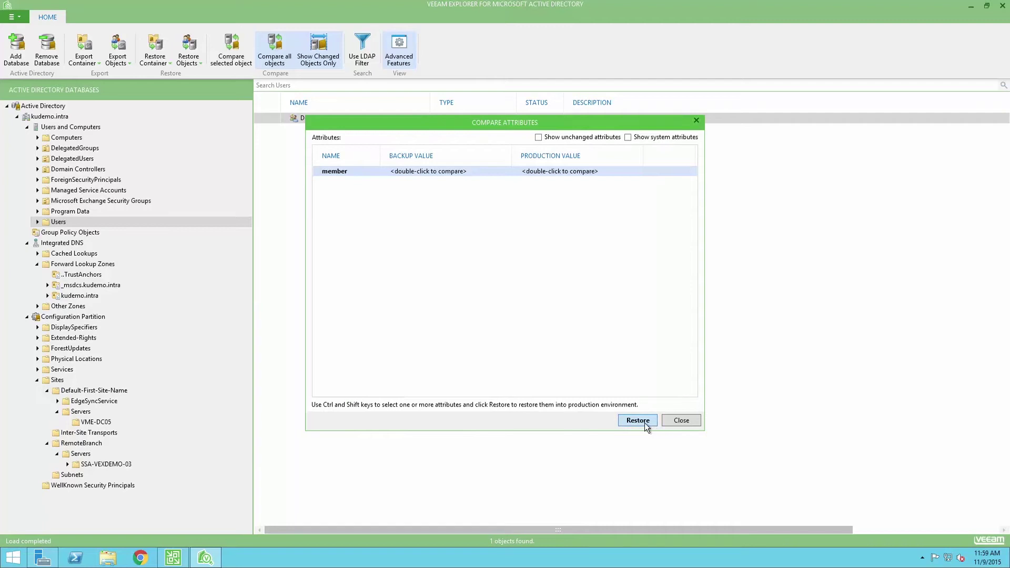
pyautogui.click(674, 423)
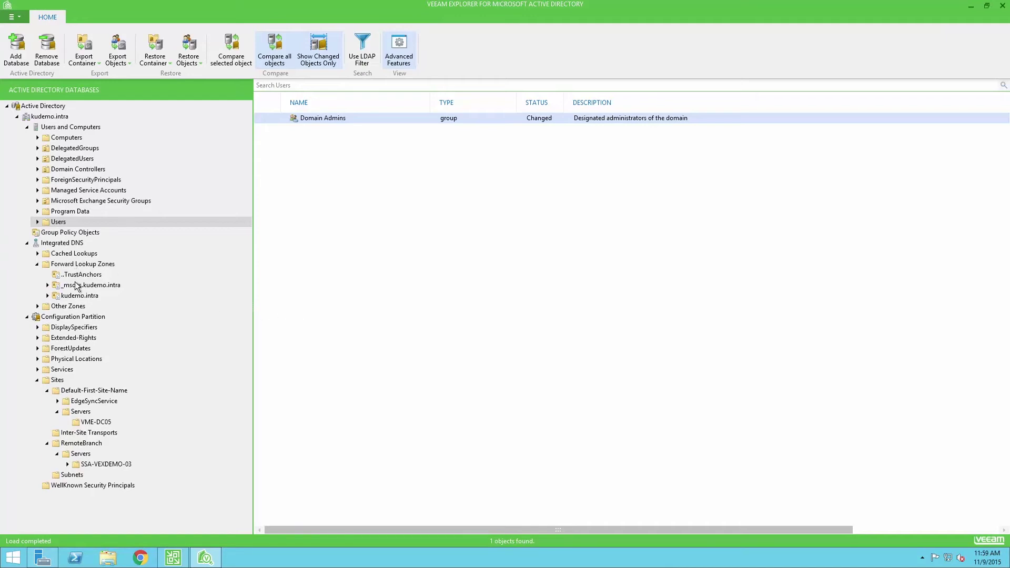
# - Load the kudemo.intra forward lookup zone records, confirming the Windows Security prompt
pyautogui.click(75, 296)
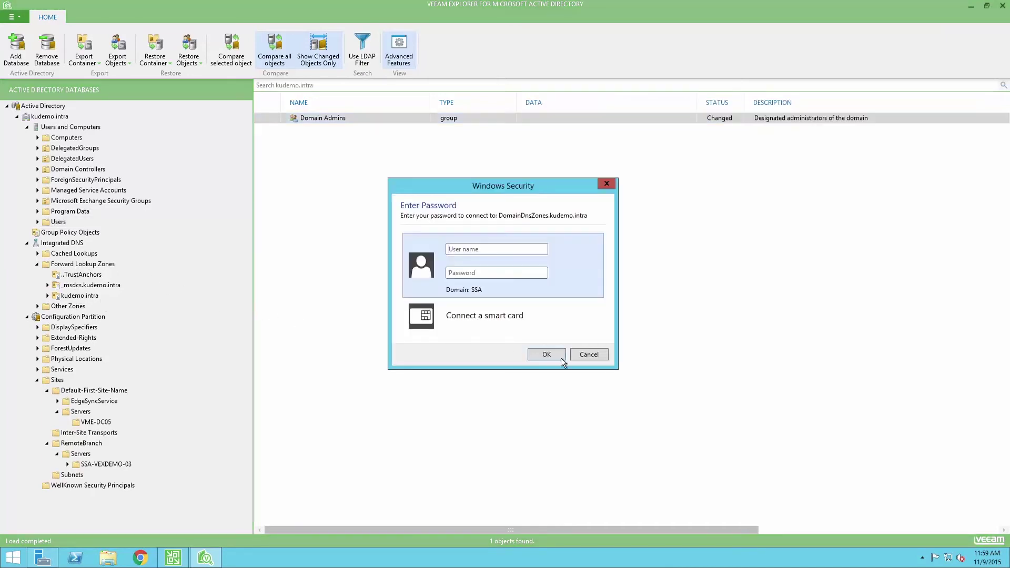
pyautogui.click(594, 354)
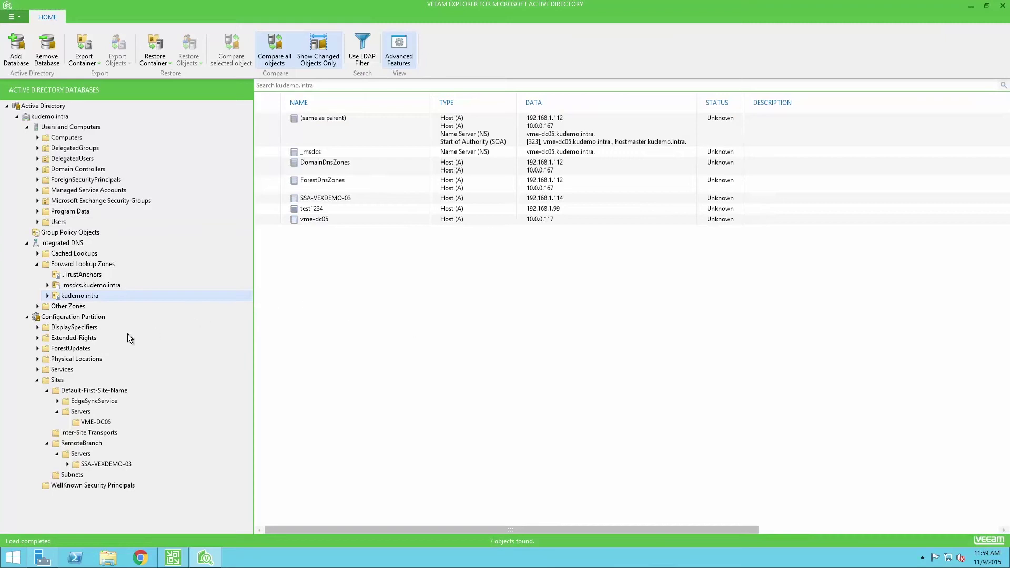